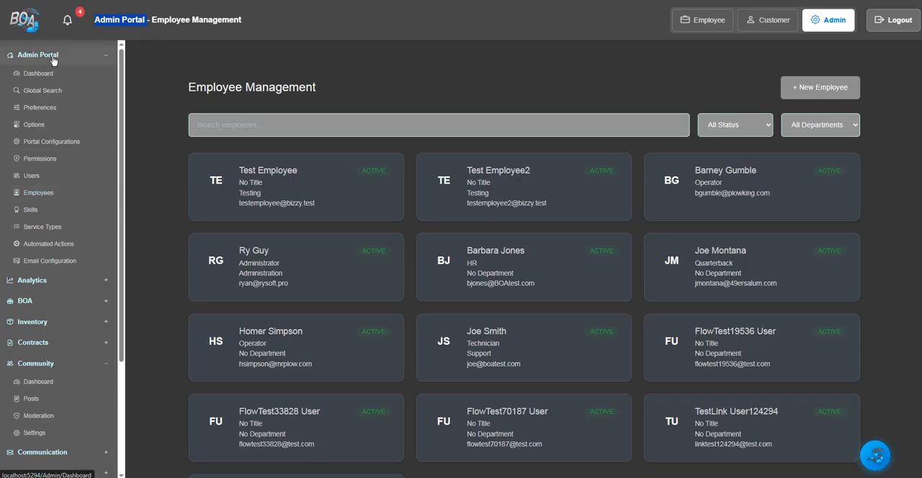
- Search the employee list by first name for the operator with initials HS and open that employee's record
click(484, 126)
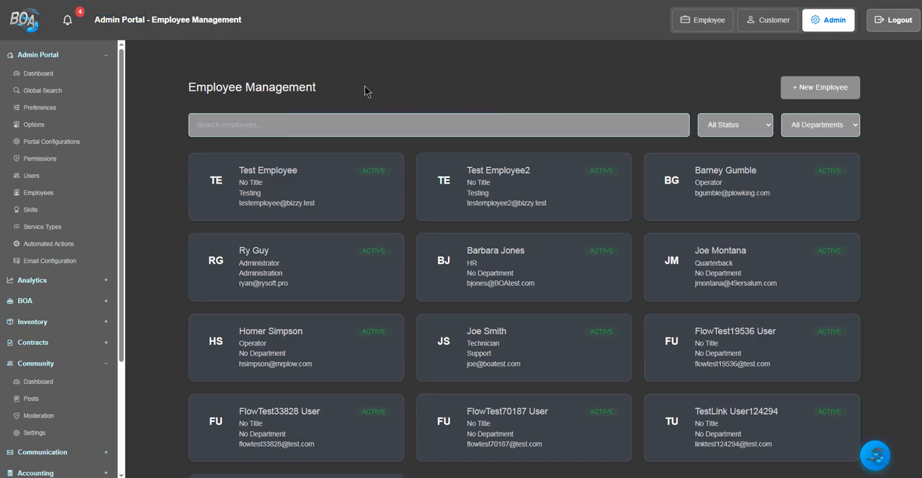
text(r)
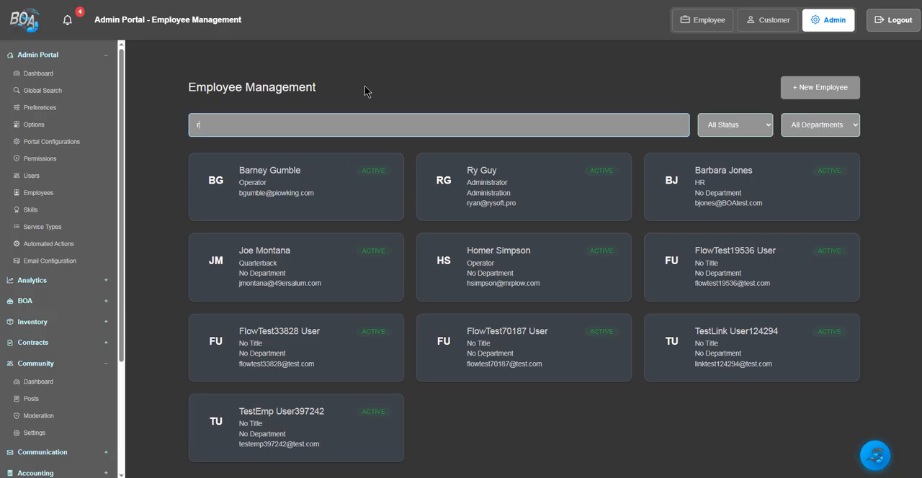
key(BackSpace)
text(homer)
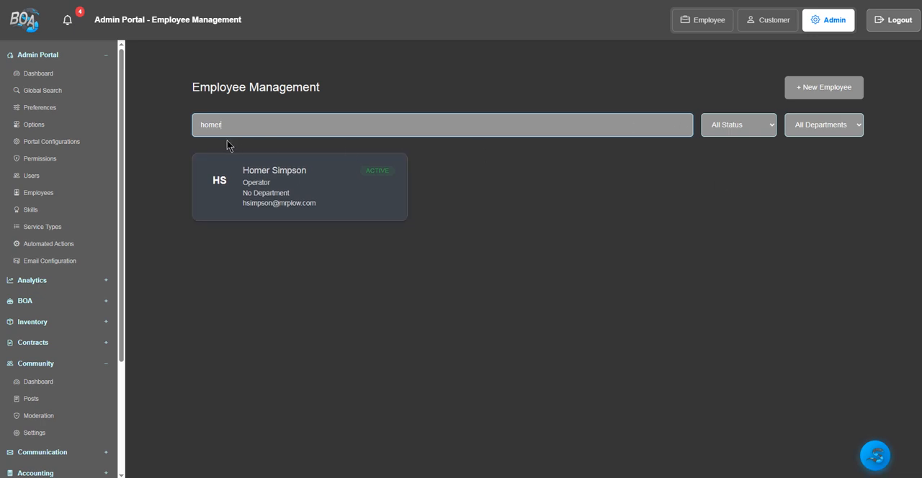
click(288, 182)
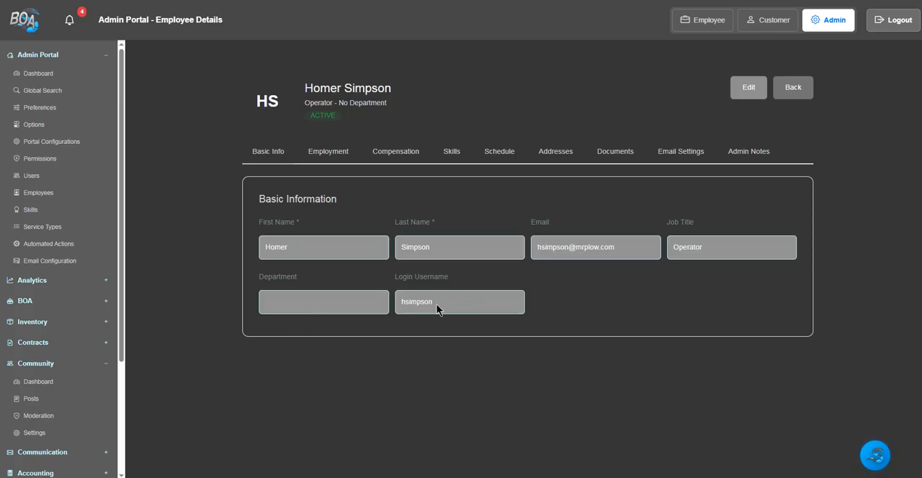
- Check which basic information fields are editable without changing them, and view the employee's employment details
click(748, 88)
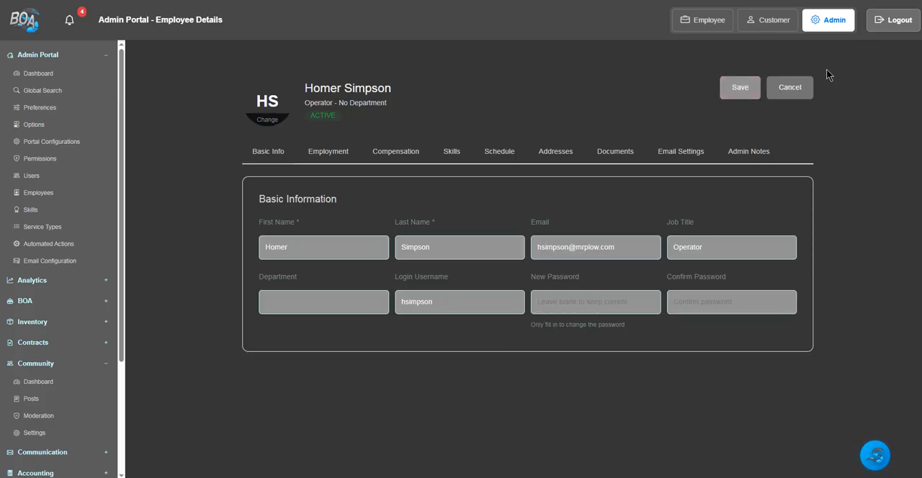
click(805, 93)
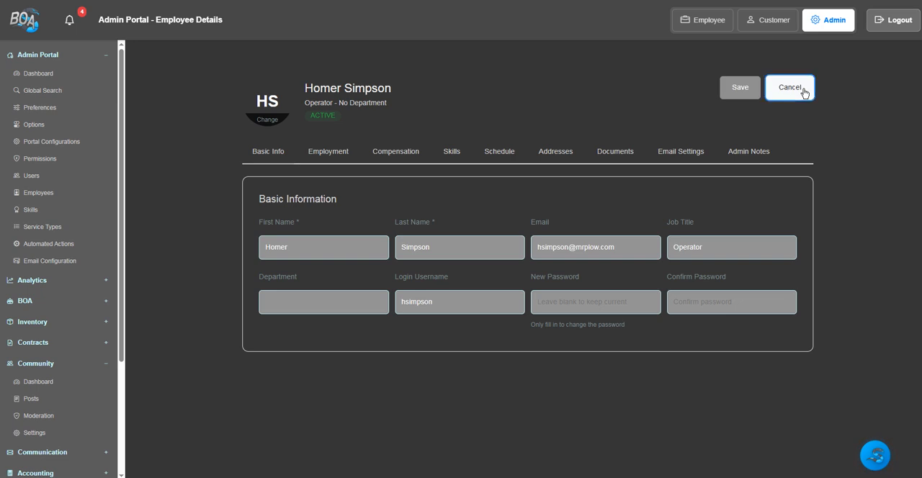
click(310, 155)
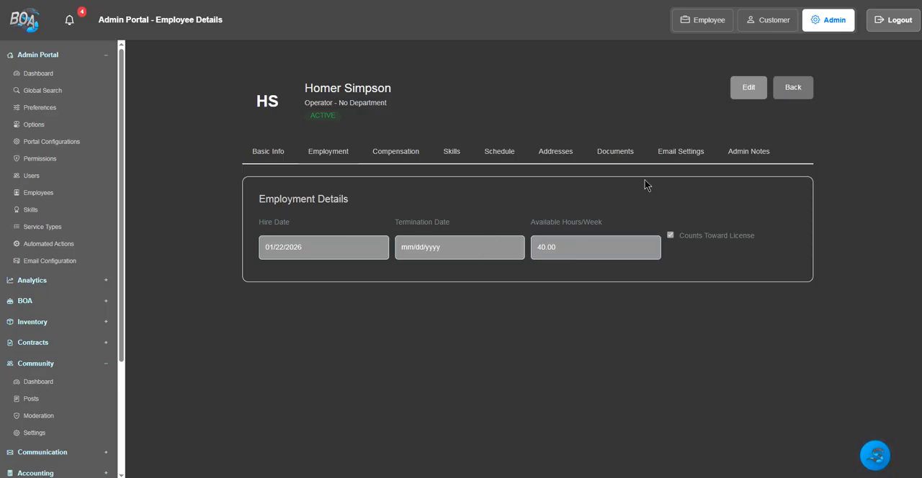
- Set the employee's hourly wage rate to 35.00 and default billable rate to 50.00, and save the record
click(395, 155)
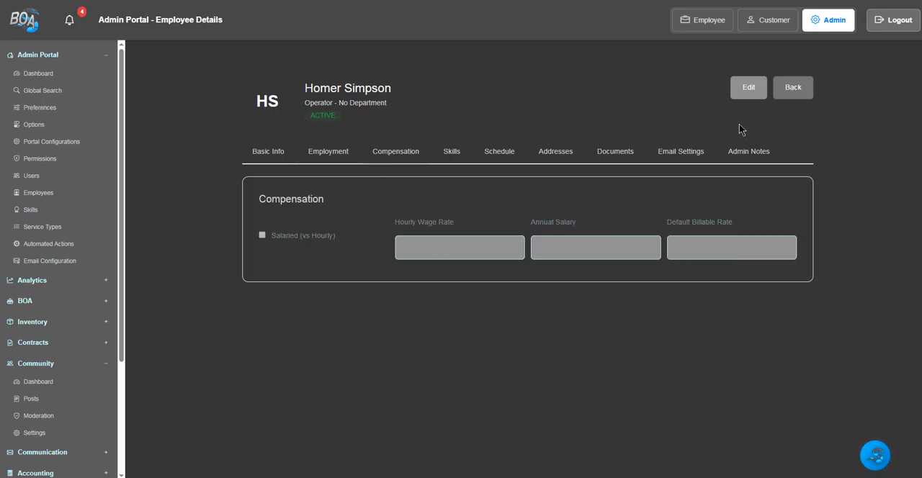
click(750, 90)
click(411, 251)
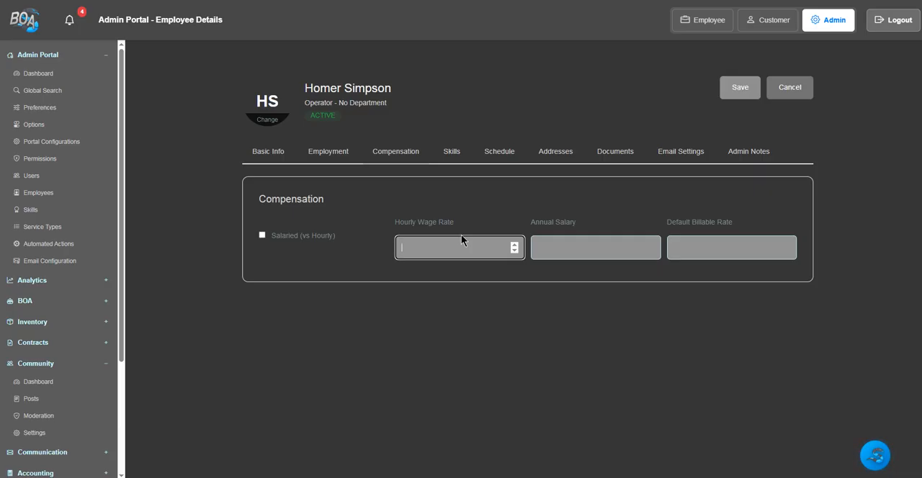
text(35.00)
click(703, 250)
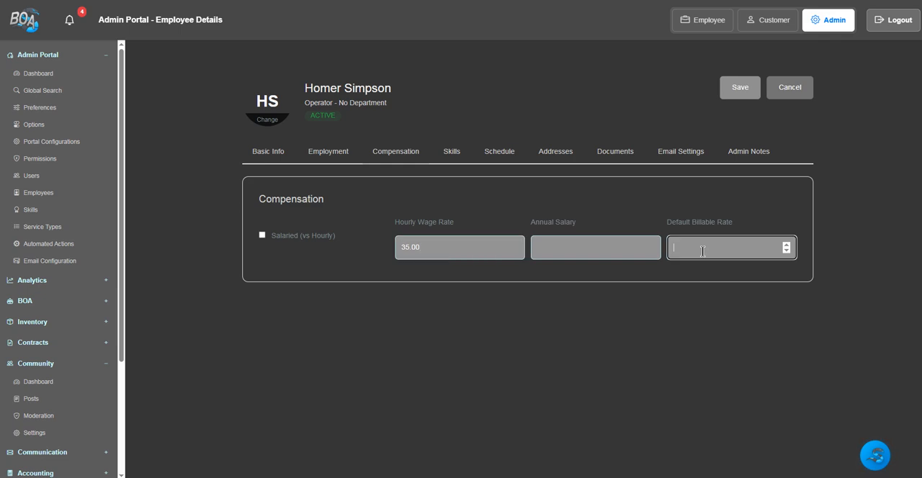
text(50.00)
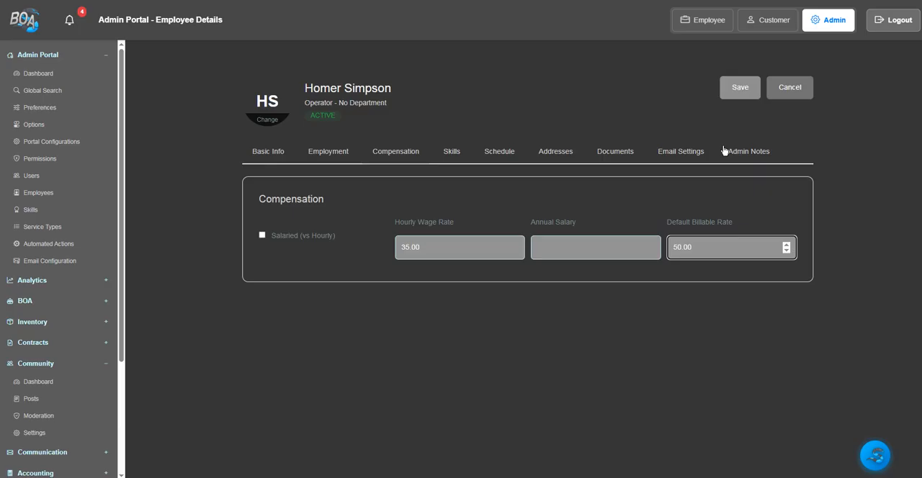
click(740, 90)
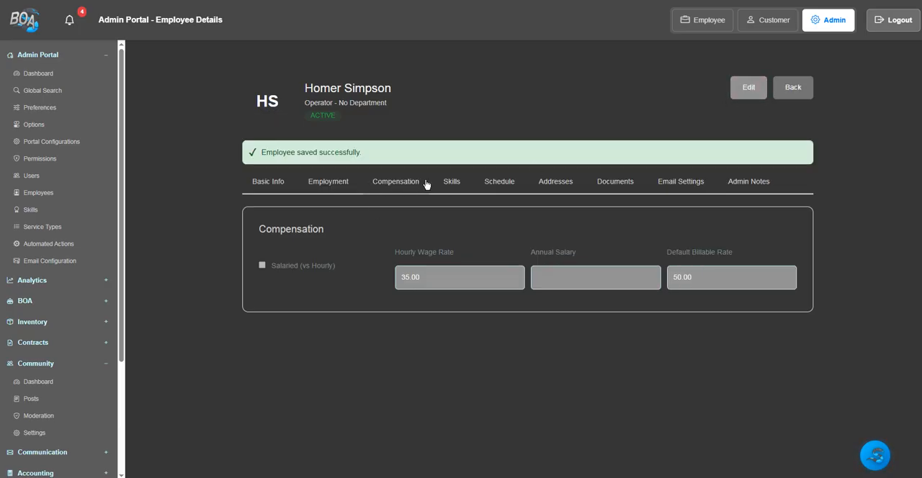
- Examine the employee's assigned skills, the Skill Management list and the new skill form without creating a skill
click(452, 185)
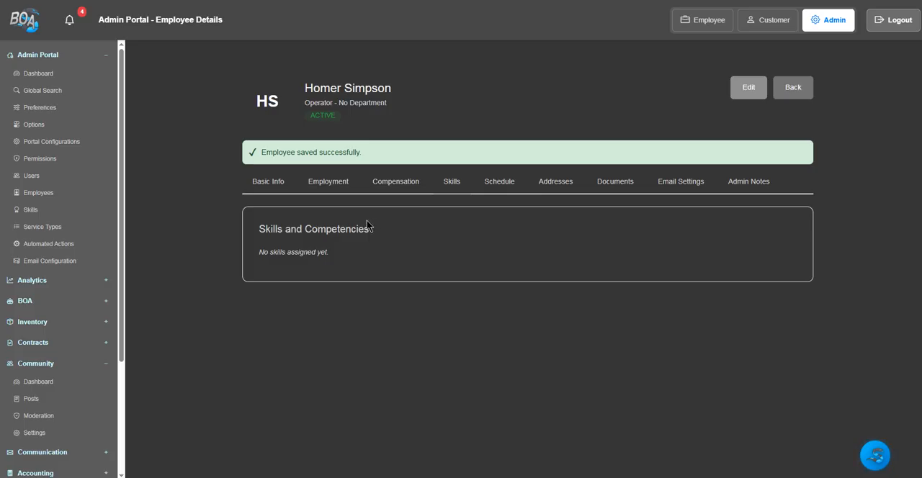
click(34, 209)
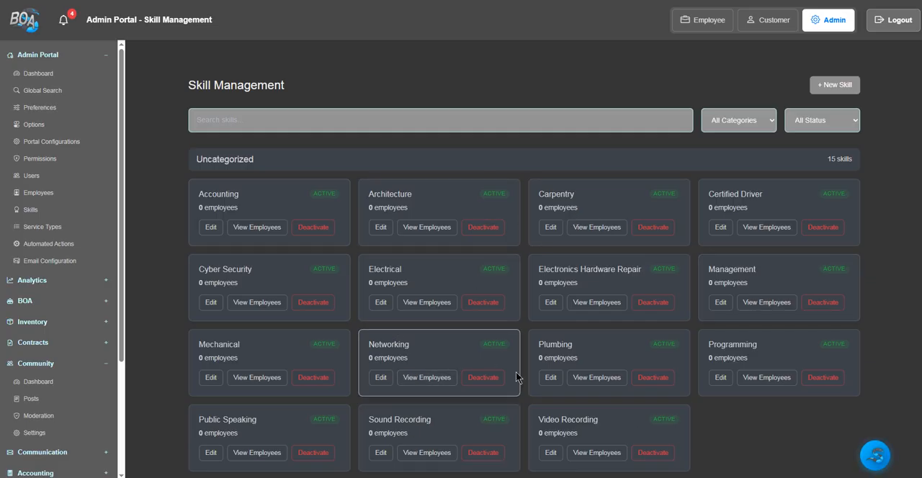
click(837, 85)
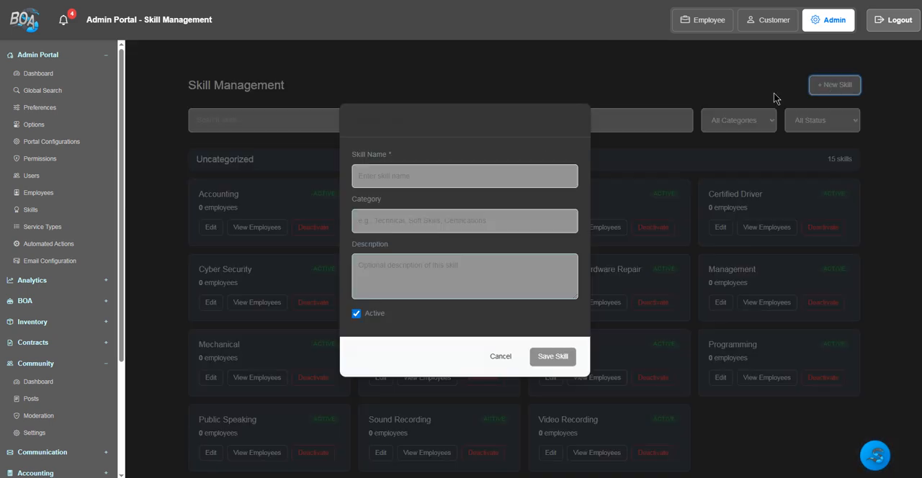
click(501, 357)
- Reopen the HS operator's employee record for editing and add the Management skill at Advanced level
click(45, 196)
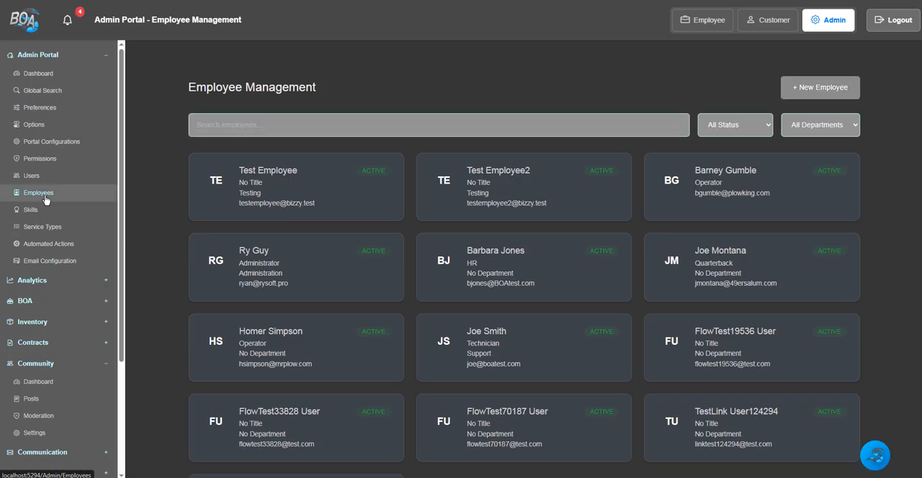
click(315, 346)
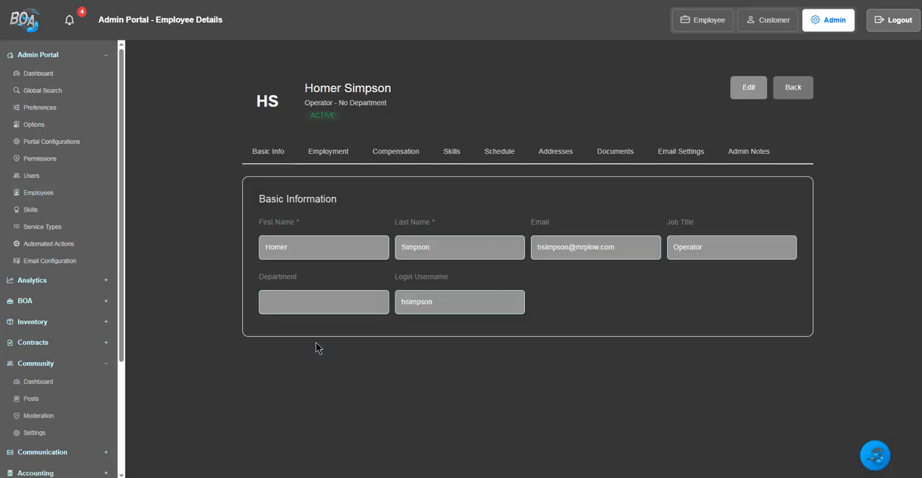
click(454, 156)
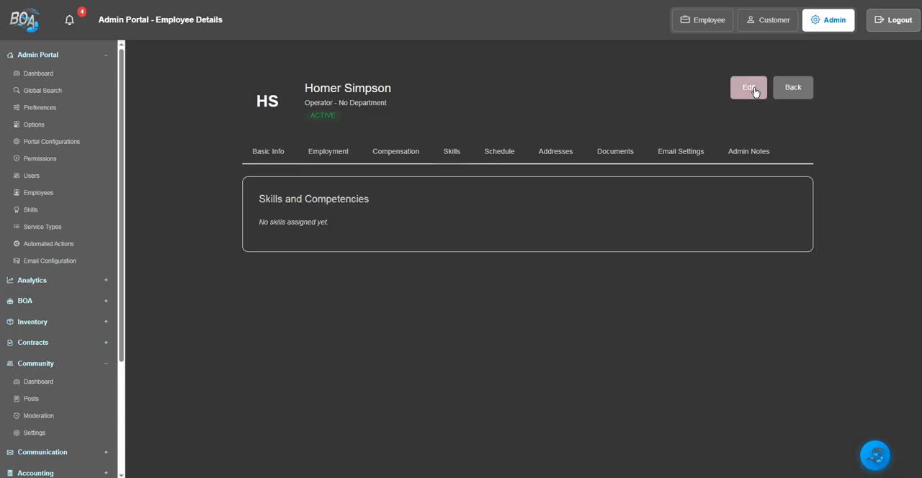
click(751, 89)
click(333, 226)
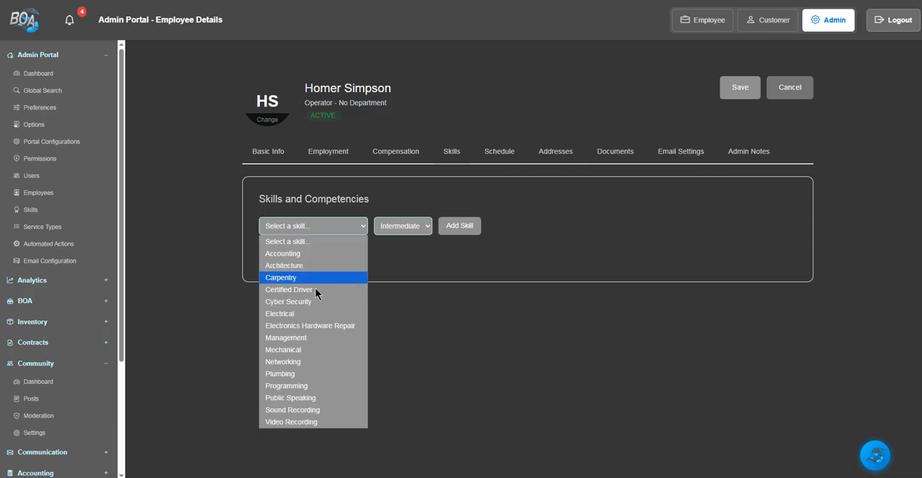
click(317, 338)
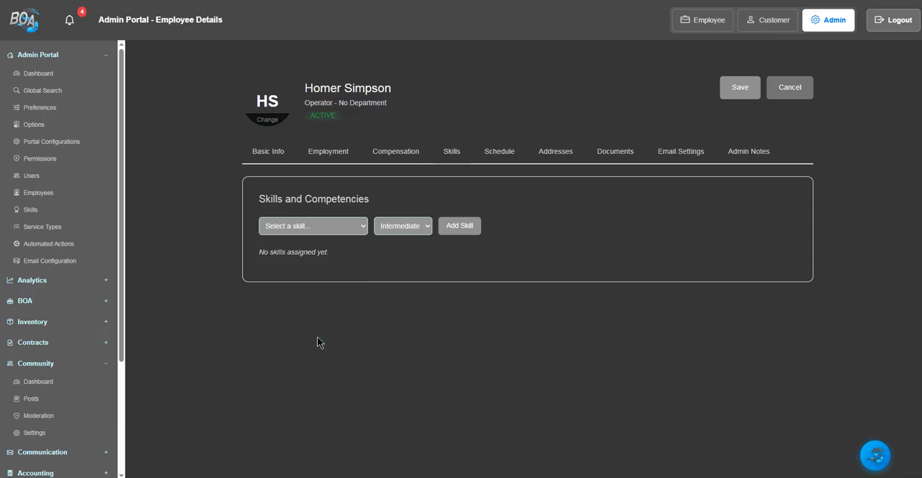
click(414, 233)
click(405, 280)
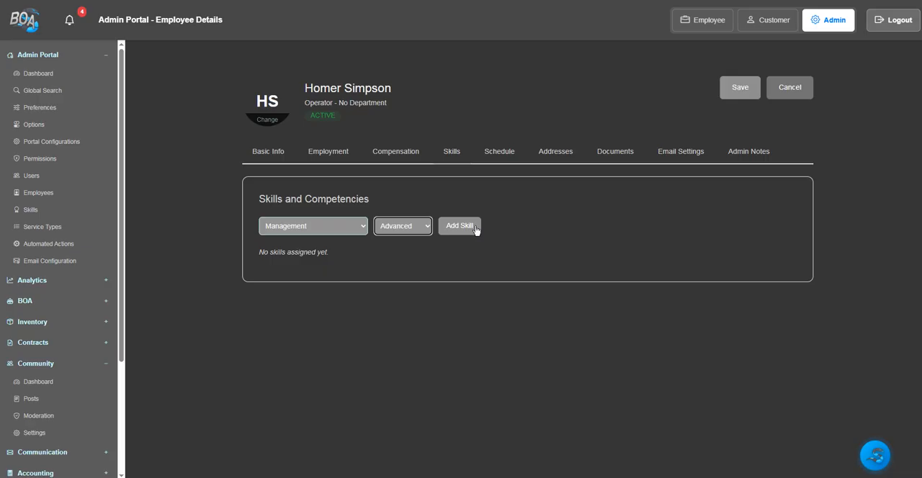
click(474, 227)
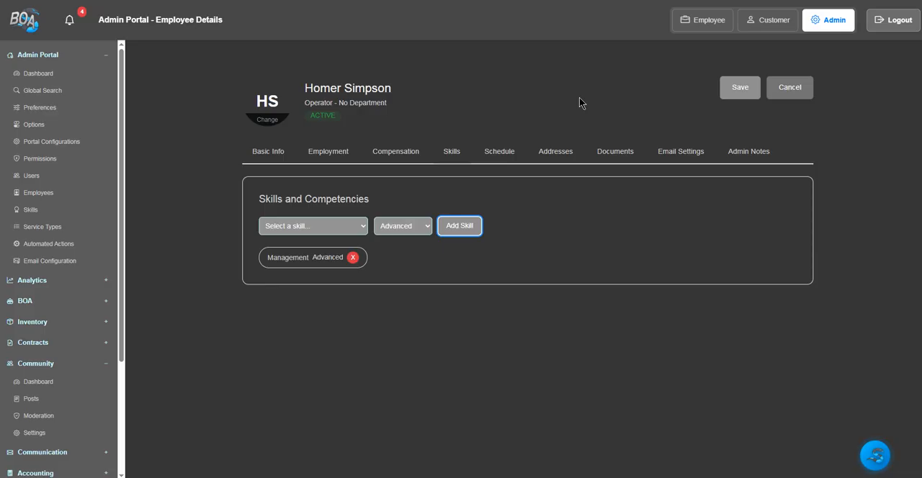
- Add the Cyber Security skill at Expert level to the employee and save the record
click(364, 229)
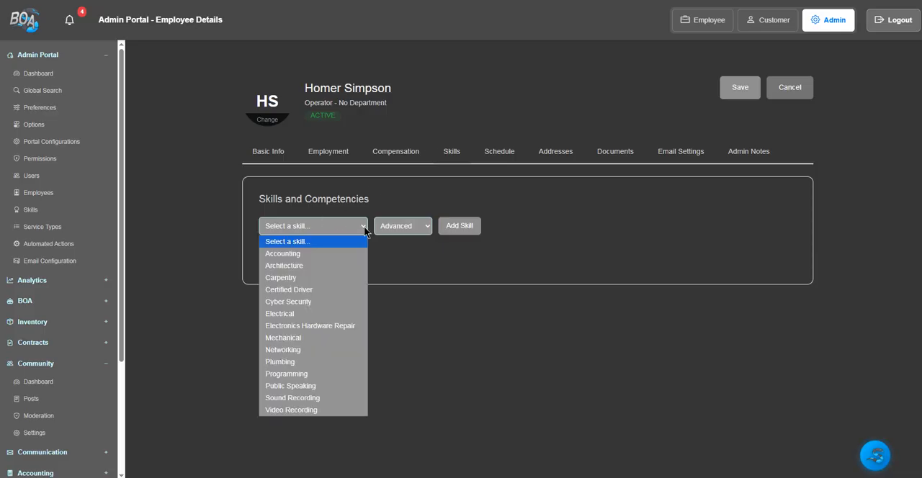
click(325, 304)
click(419, 227)
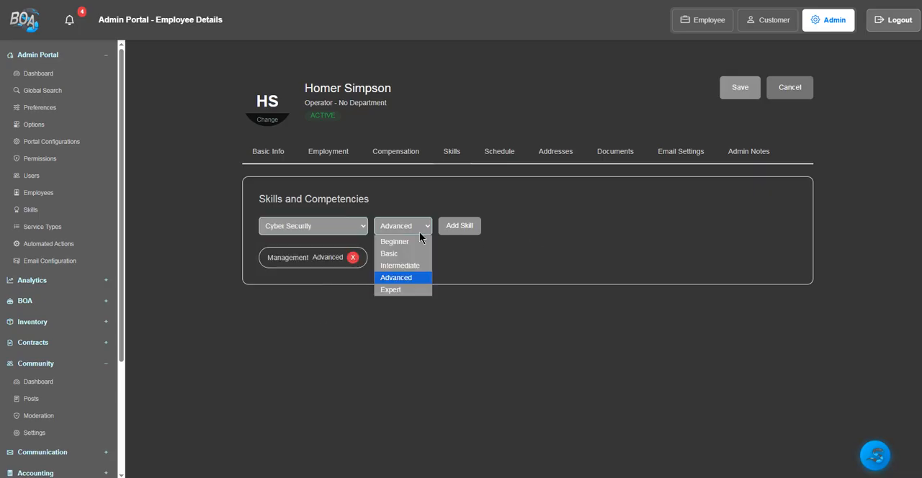
click(403, 291)
click(470, 227)
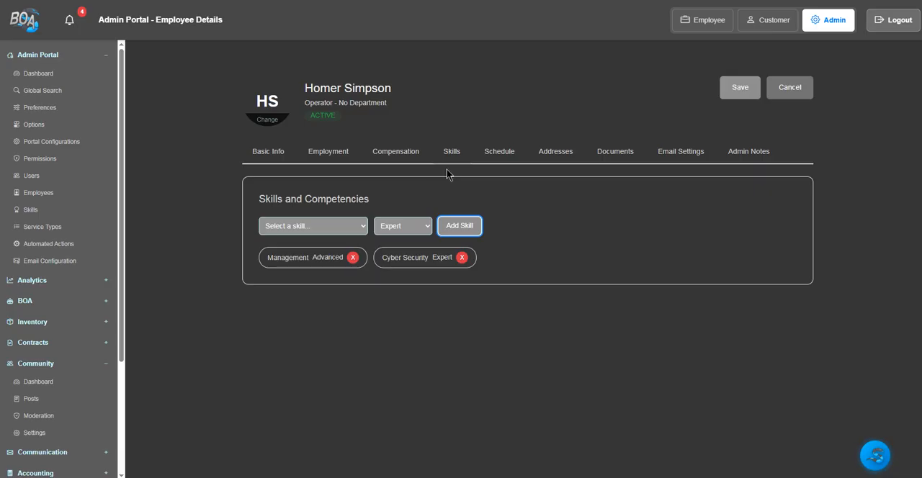
click(490, 157)
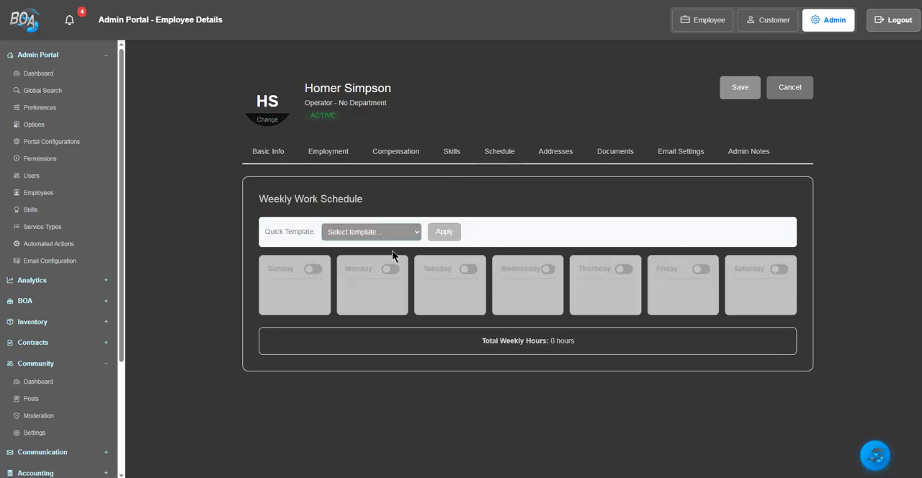
click(736, 92)
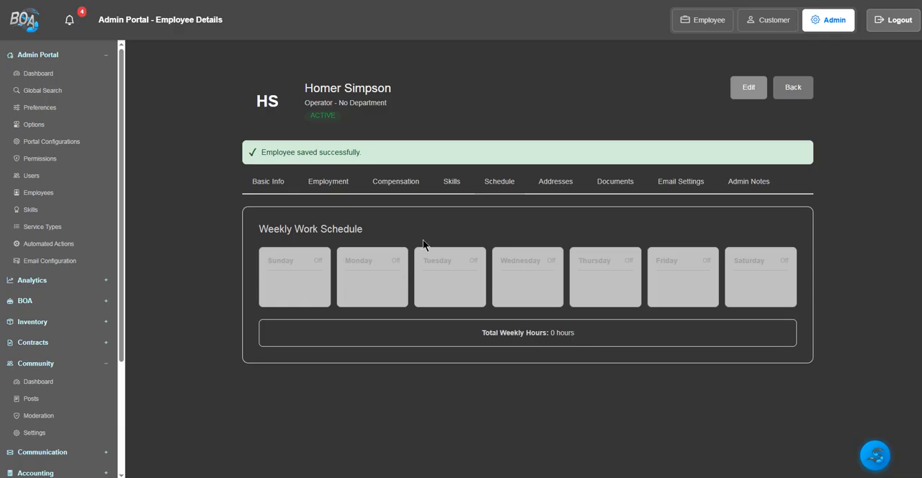
- Enable Monday through Friday as working days in the employee's weekly schedule with the default hours, and save
click(749, 88)
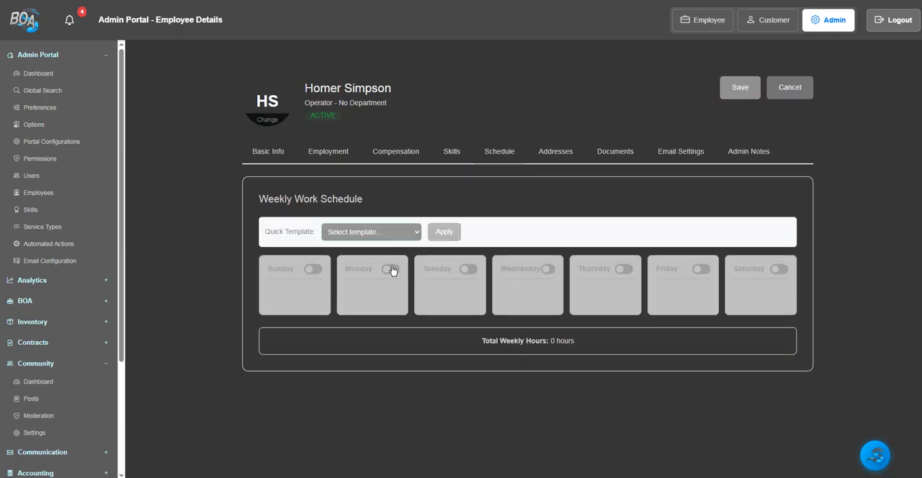
click(388, 269)
click(468, 270)
click(549, 271)
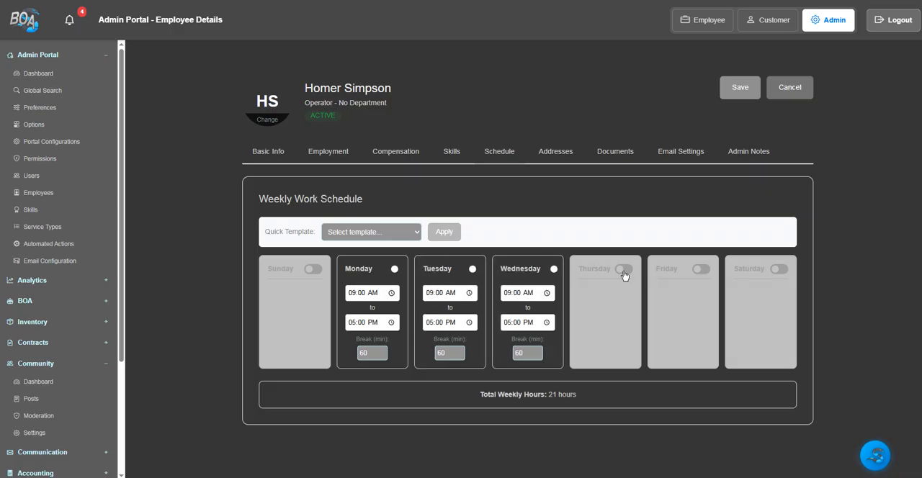
click(624, 272)
click(699, 270)
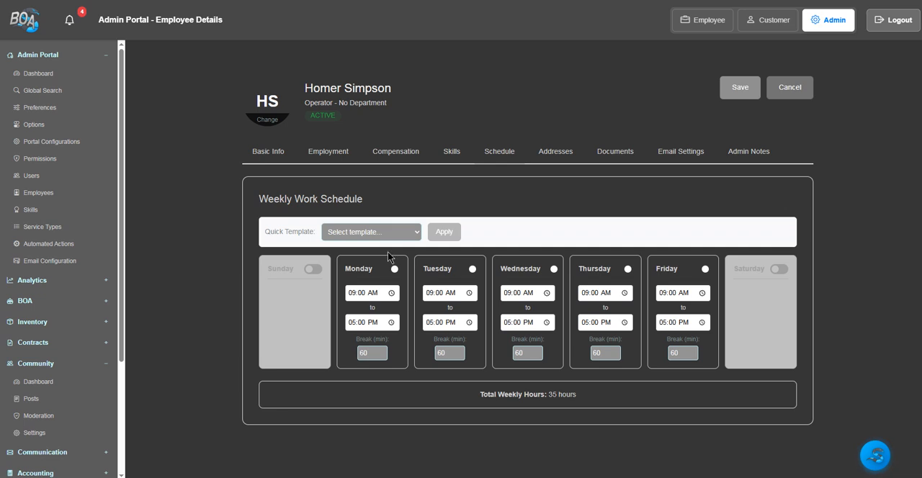
click(738, 88)
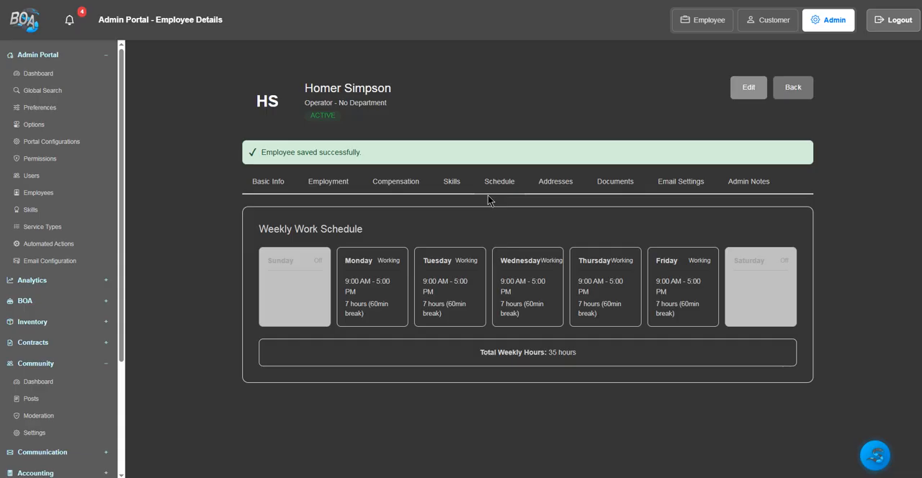
- Review the employee's addresses, employment documents and email authentication settings in edit mode
click(564, 181)
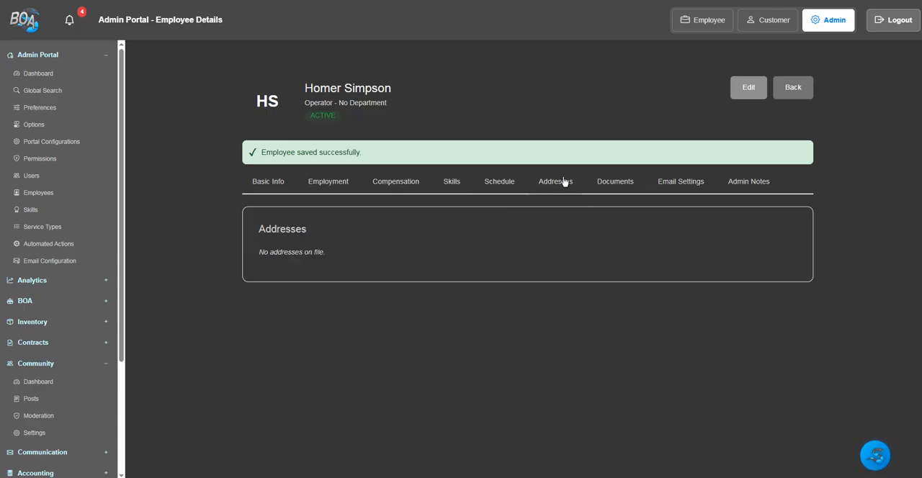
click(749, 89)
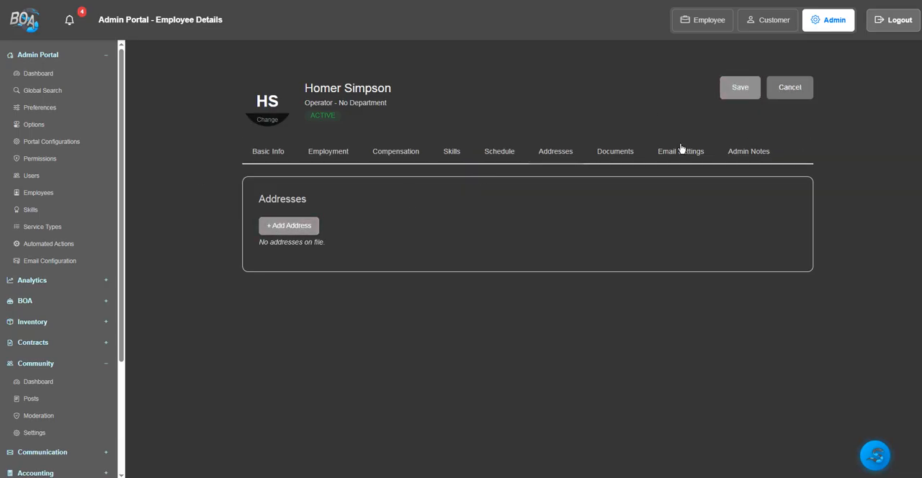
click(614, 153)
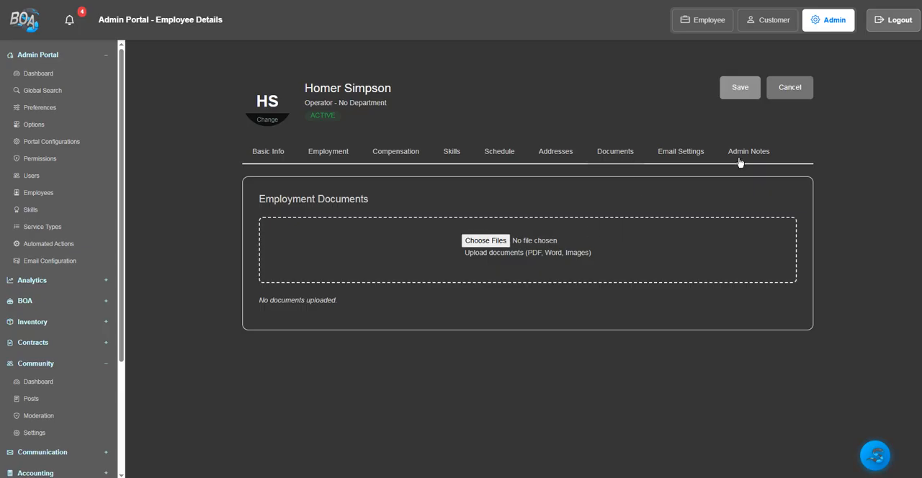
click(694, 159)
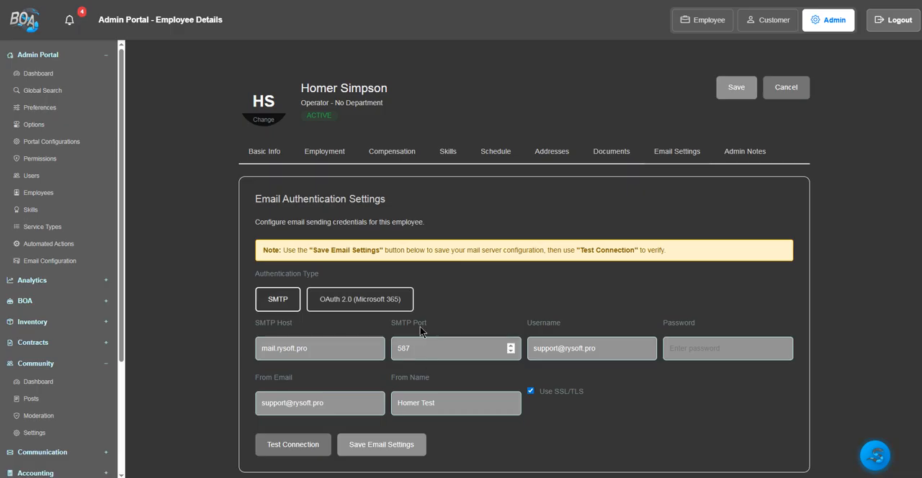
- Save the employee's email authentication settings and open the administrator-only notes for entry
scroll(479, 301, down, 1)
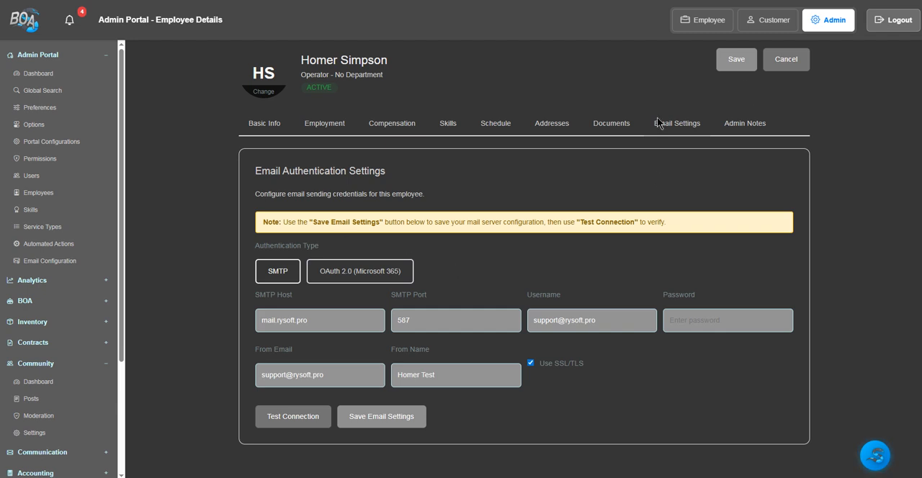
click(374, 419)
click(379, 417)
click(739, 65)
click(755, 130)
click(342, 255)
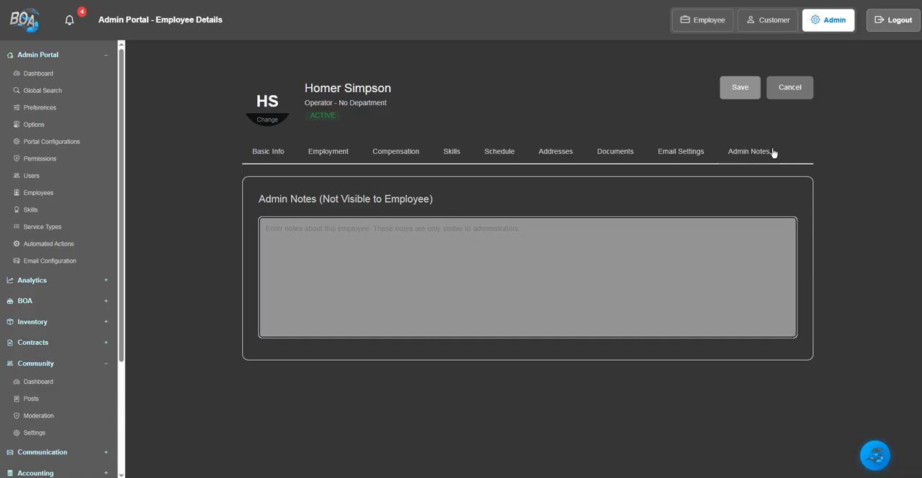
- Switch to the employee portal, sign in with the prefilled credentials and open the signed-in employee's own profile
click(709, 29)
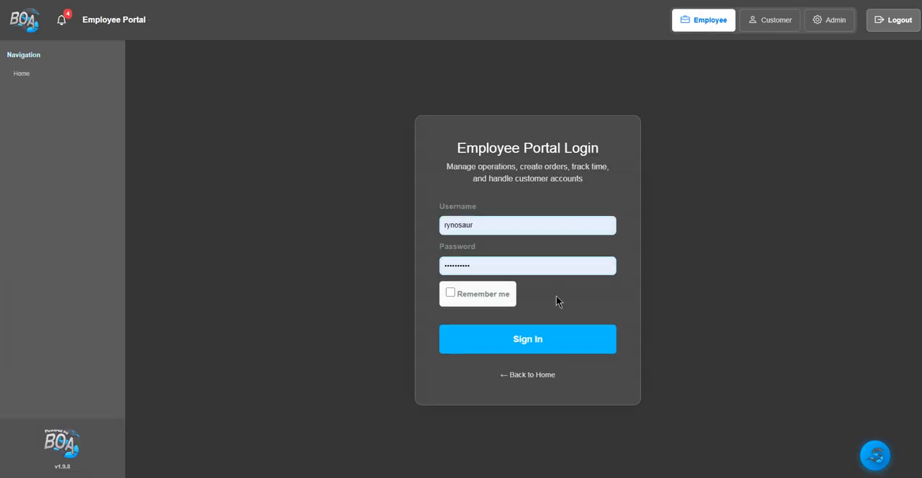
click(541, 343)
scroll(74, 140, down, 2)
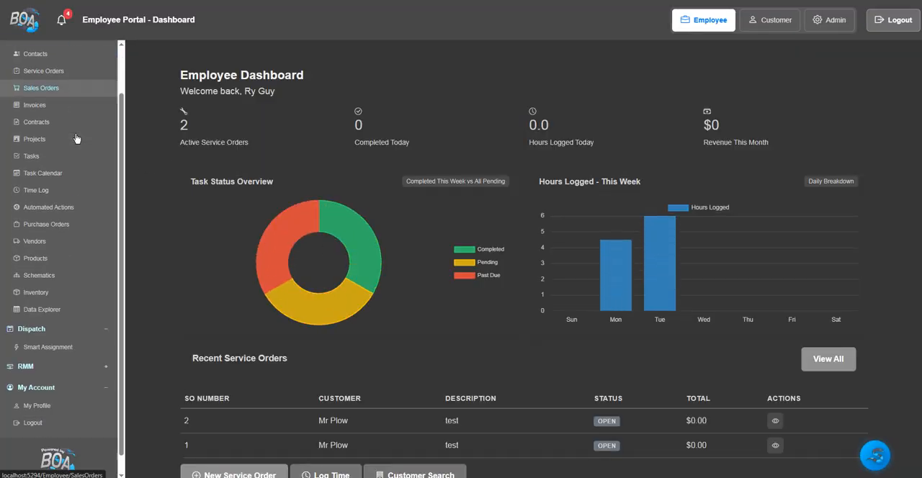
click(43, 387)
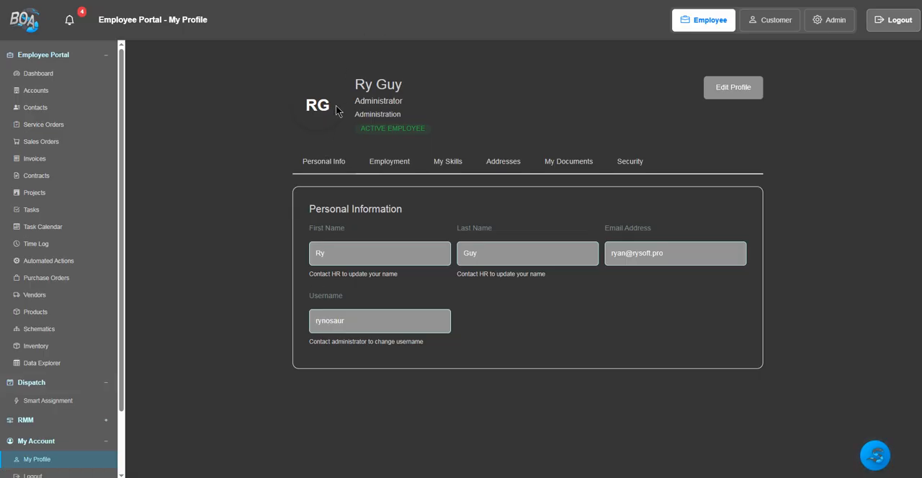
- Review the employment details, skills and addresses in the employee's own profile
click(379, 163)
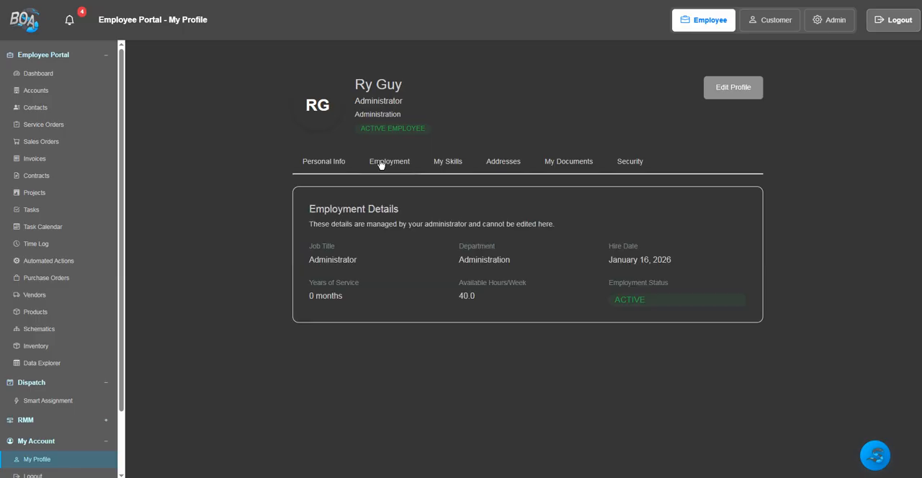
click(451, 165)
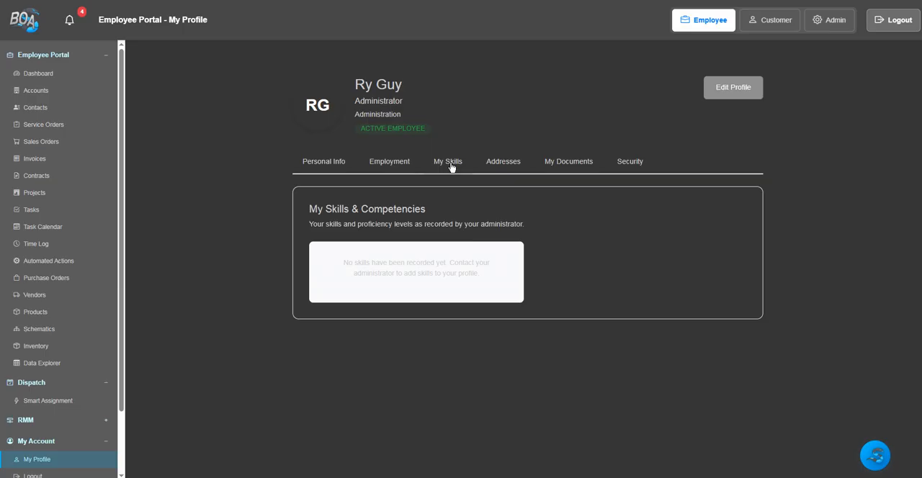
click(504, 167)
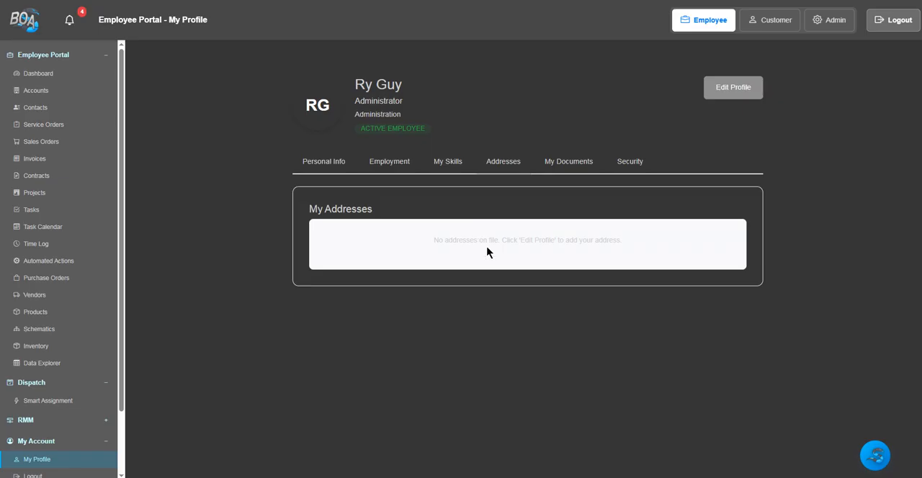
- Put the employee's own profile into edit mode and examine its two-factor authentication settings
click(744, 91)
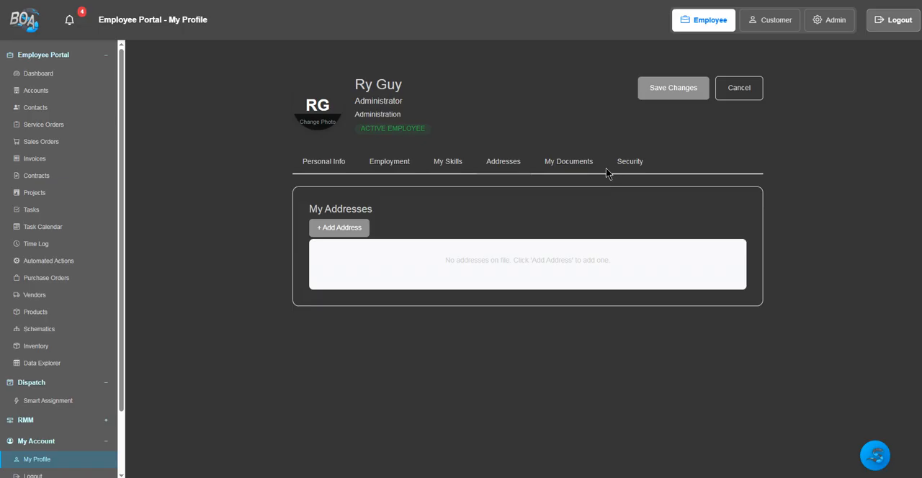
click(742, 92)
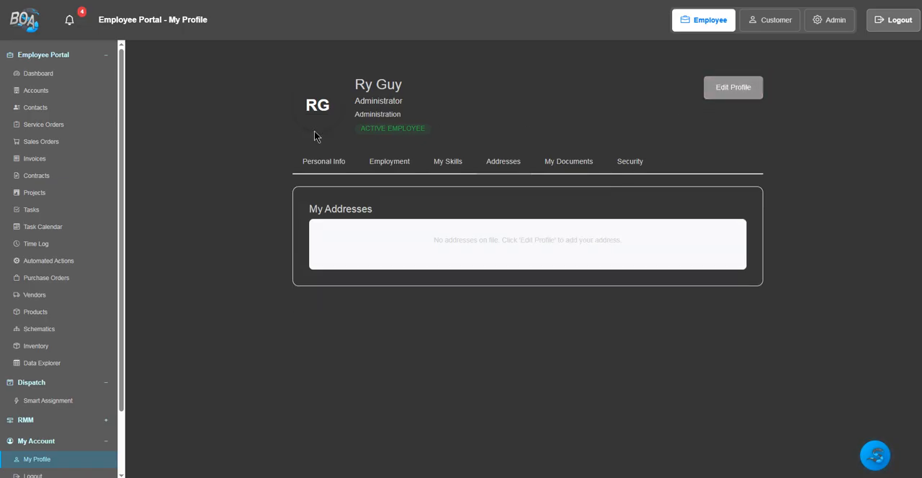
click(736, 92)
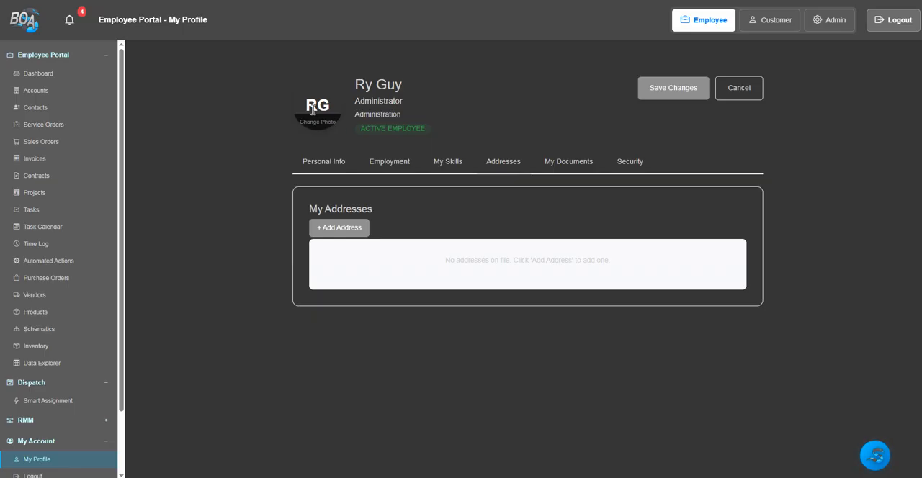
click(630, 168)
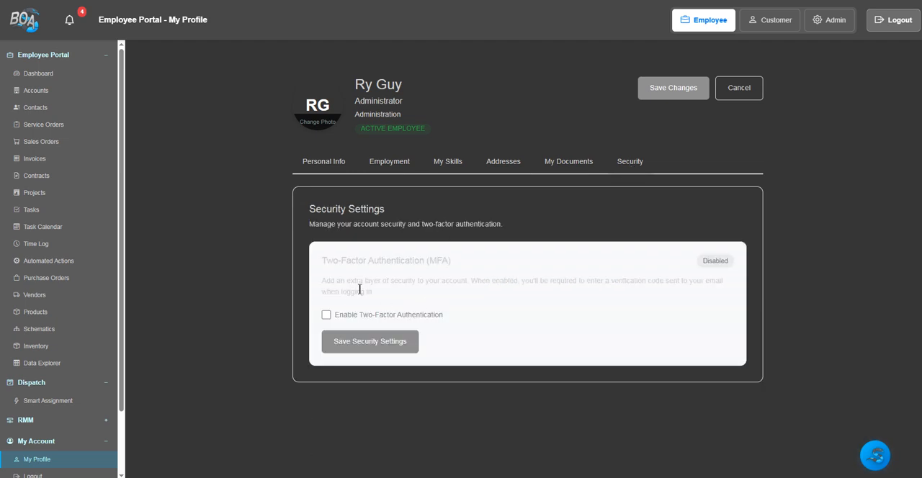